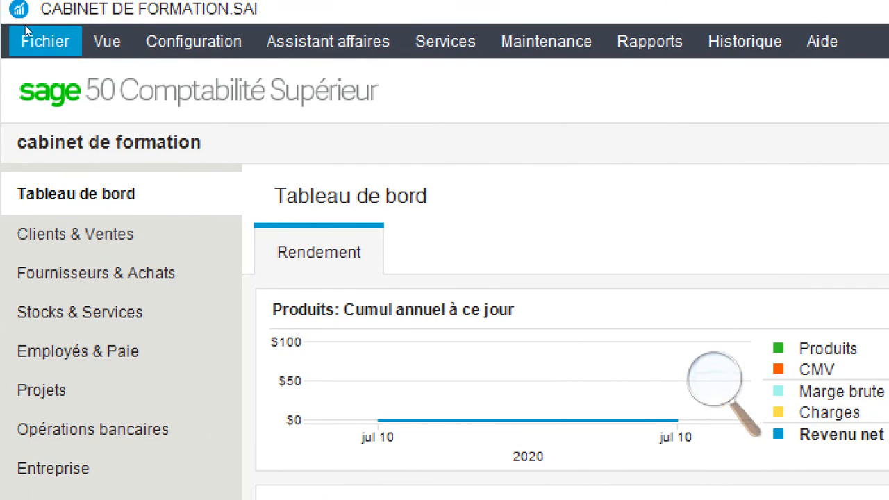
Start a new company from the Fichier menu, confirm closing current data, and pass the Introduction
{"action": "left_click", "coordinate": [26, 31]}
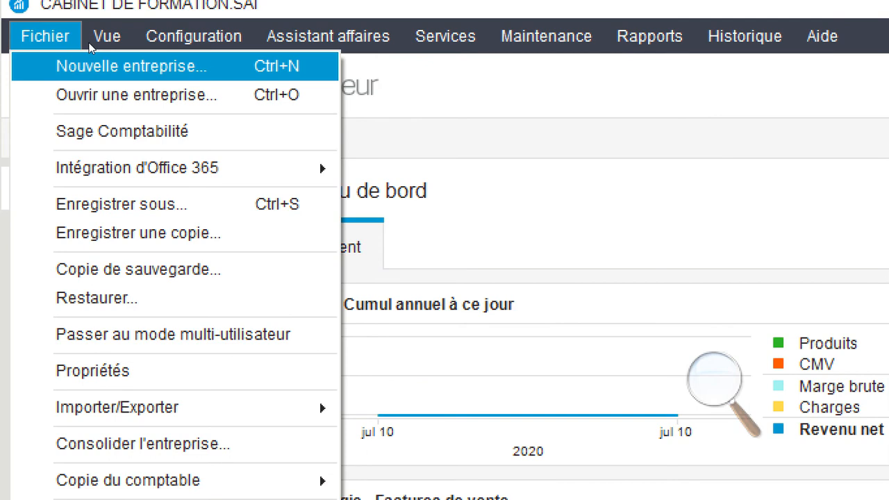
{"action": "left_click", "coordinate": [91, 64]}
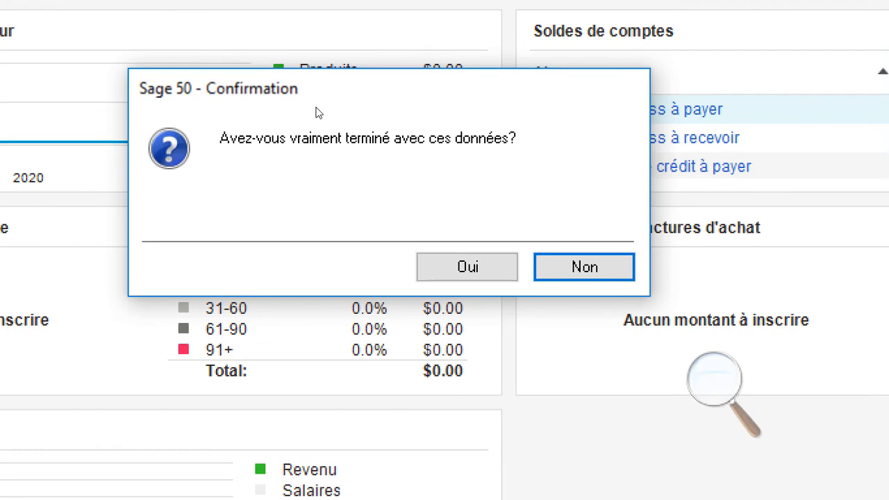
{"action": "left_click", "coordinate": [489, 274]}
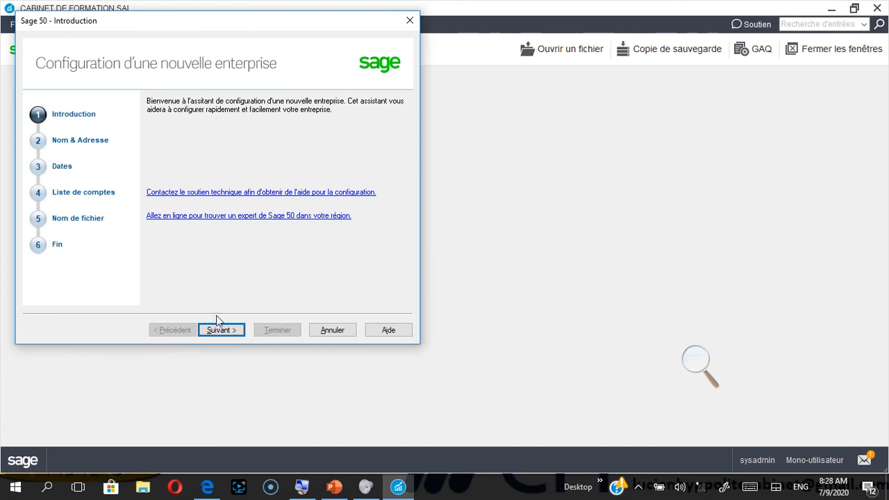
{"action": "left_click", "coordinate": [220, 330]}
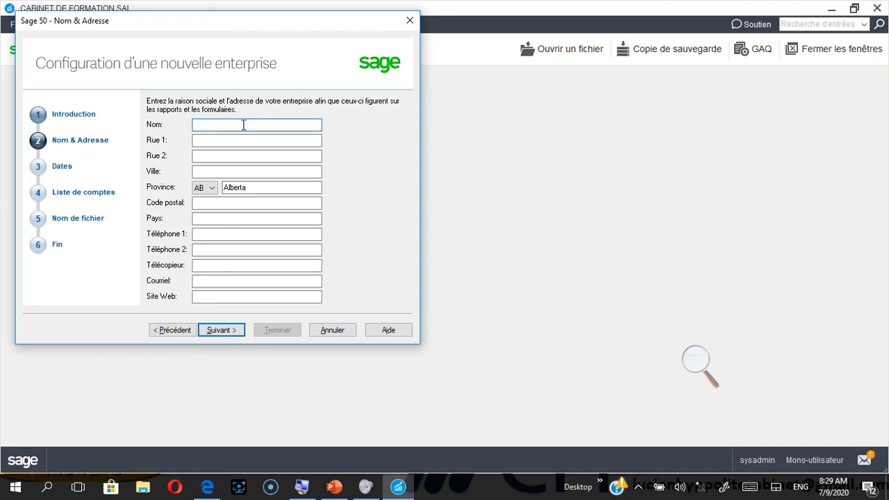
{"action": "type", "text": "kiko s"}
Correct the company name to read 'kiko SA'
{"action": "key", "text": "BackSpace"}
{"action": "key", "text": "BackSpace"}
{"action": "type", "text": "Sa"}
{"action": "key", "text": "BackSpace"}
{"action": "type", "text": "A"}
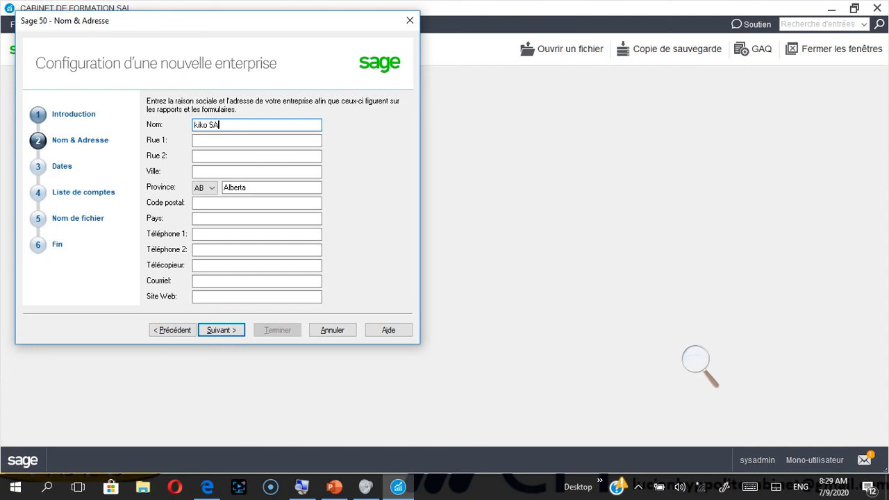
Enter the company's street address in the Rue 1 field
{"action": "left_click", "coordinate": [246, 140]}
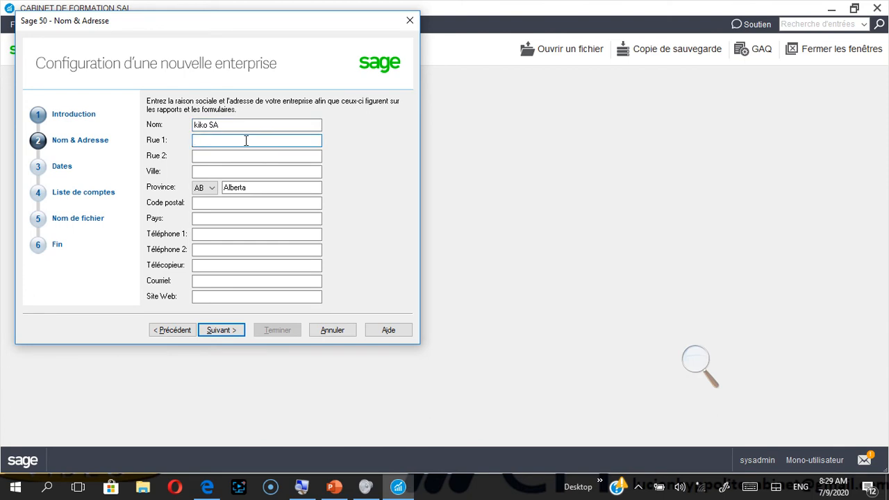
{"action": "type", "text": "DELMAS"}
{"action": "key", "text": "BackSpace"}
{"action": "key", "text": "BackSpace"}
{"action": "key", "text": "BackSpace"}
{"action": "key", "text": "BackSpace"}
{"action": "key", "text": "BackSpace"}
{"action": "key", "text": "BackSpace"}
Fill in the city 'port au prince', the postal code, and the country 'haiti'
{"action": "left_click", "coordinate": [230, 172]}
{"action": "type", "text": "po"}
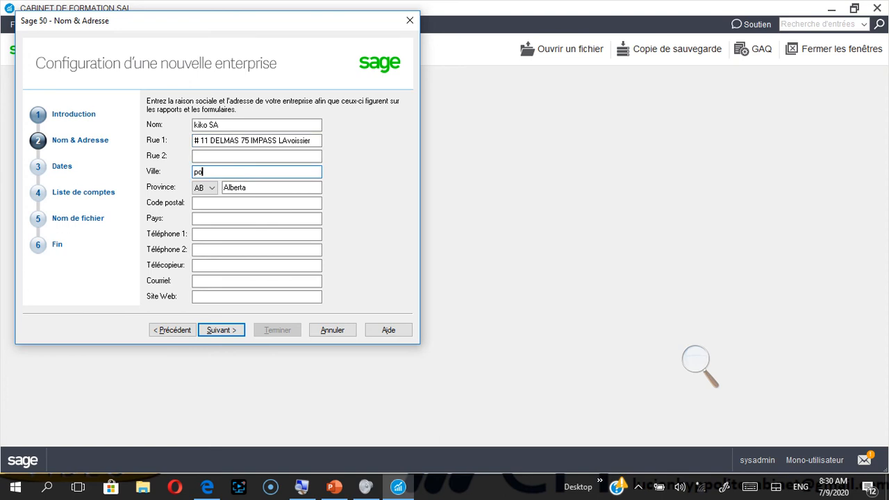
{"action": "type", "text": "rt au prince"}
{"action": "left_click", "coordinate": [221, 202]}
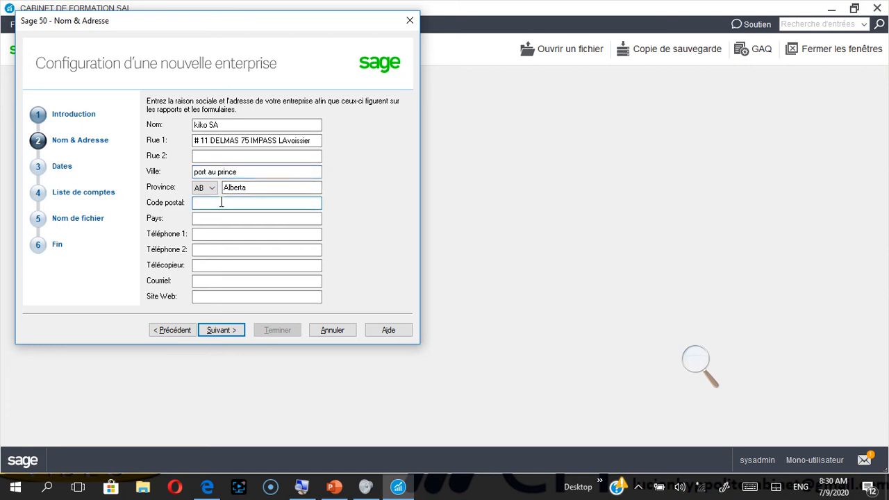
{"action": "type", "text": "hy"}
{"action": "key", "text": "BackSpace"}
{"action": "type", "text": "t 6121"}
{"action": "left_click", "coordinate": [222, 220]}
{"action": "type", "text": "h"}
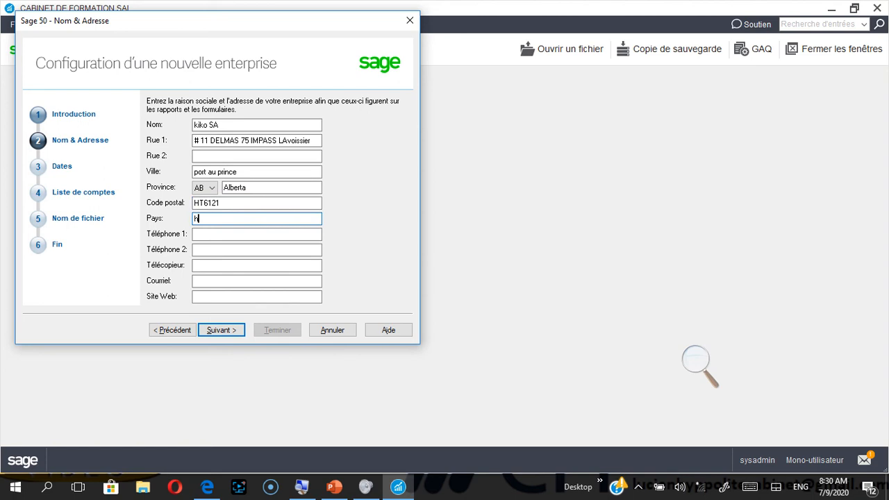
{"action": "type", "text": "aiti"}
Enter the company's main phone number and e-mail address
{"action": "left_click", "coordinate": [233, 233]}
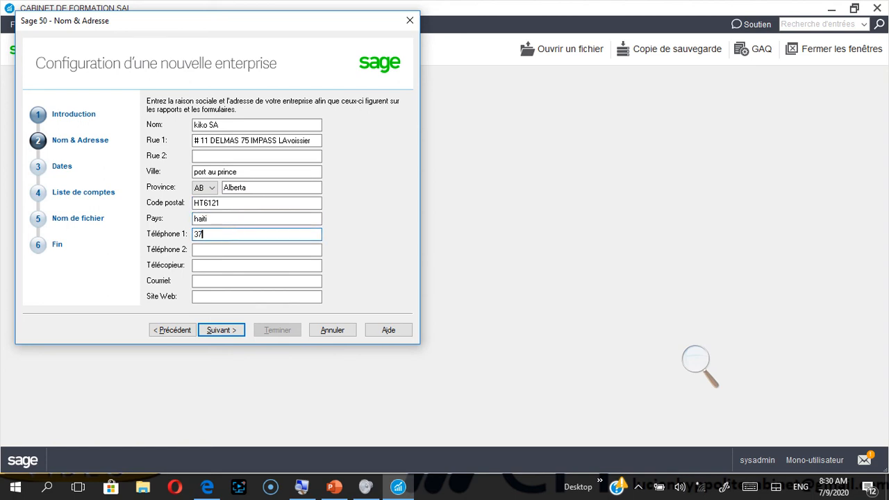
{"action": "left_click", "coordinate": [238, 251]}
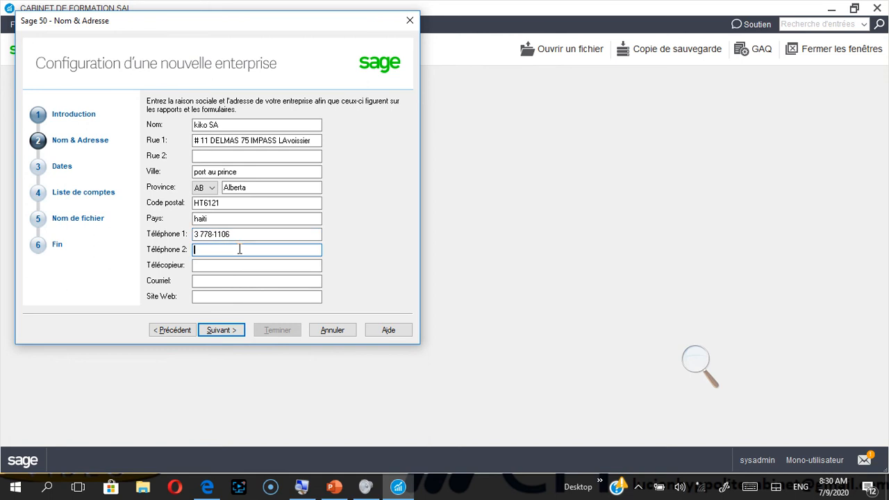
{"action": "left_click", "coordinate": [236, 278]}
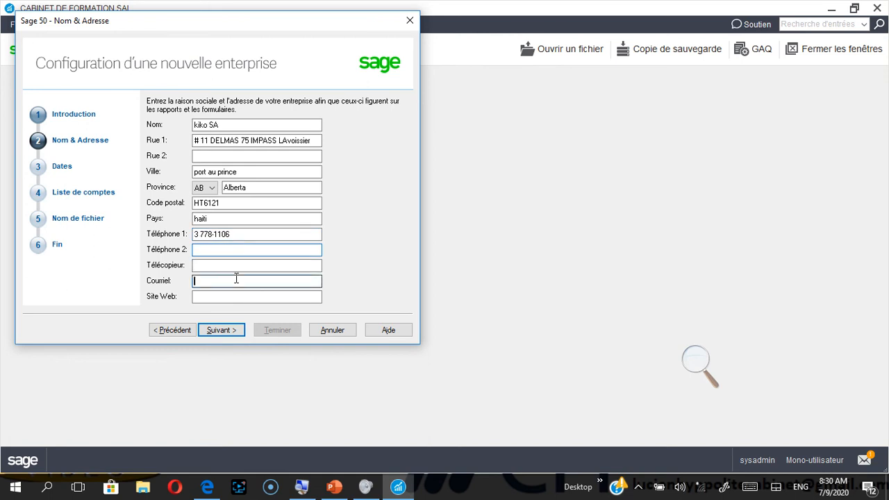
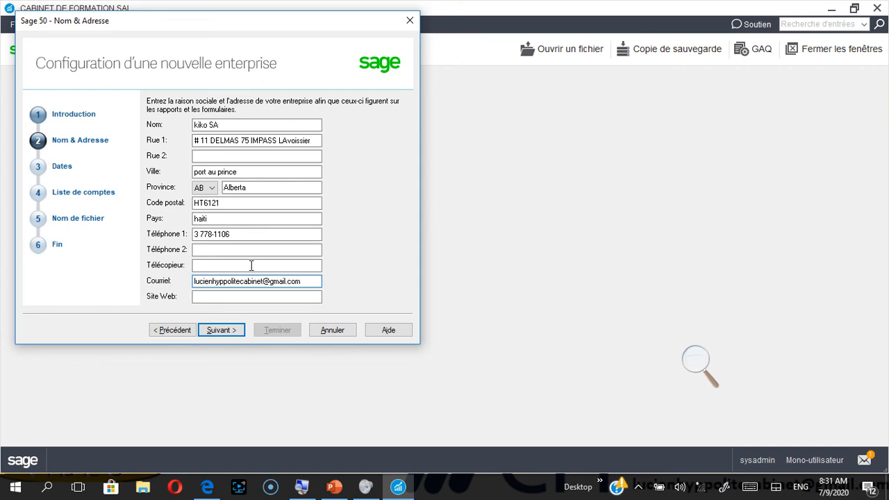
Advance to the fiscal dates page and open the calendar for Début de l'exercice
{"action": "left_click", "coordinate": [227, 330]}
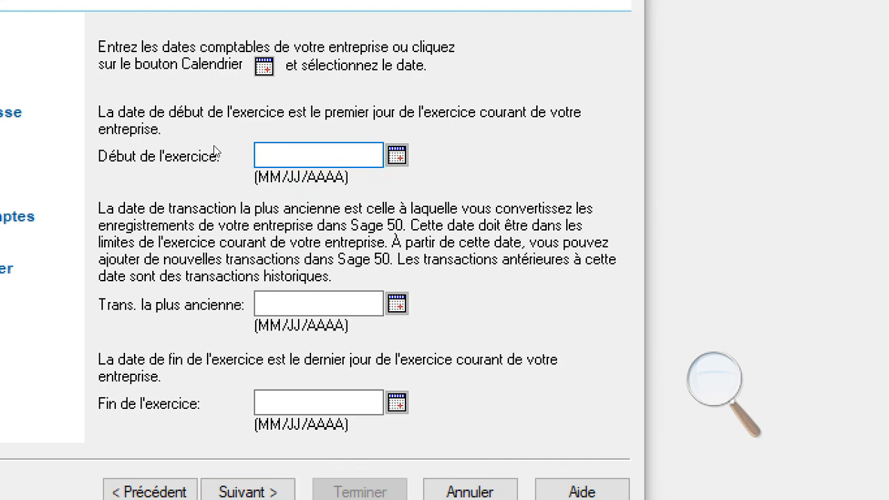
{"action": "double_click", "coordinate": [292, 160]}
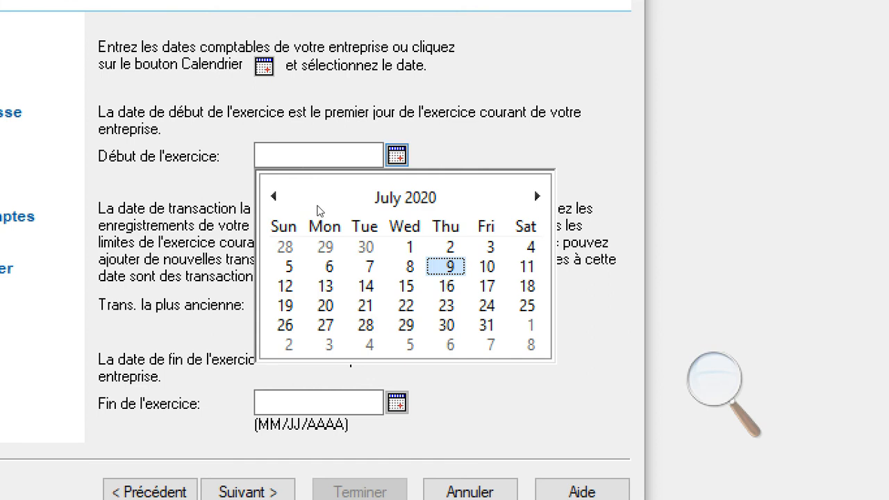
Pick July 15, 2020 as the fiscal-year start, setting the end to 07/14/2021
{"action": "left_click", "coordinate": [406, 286]}
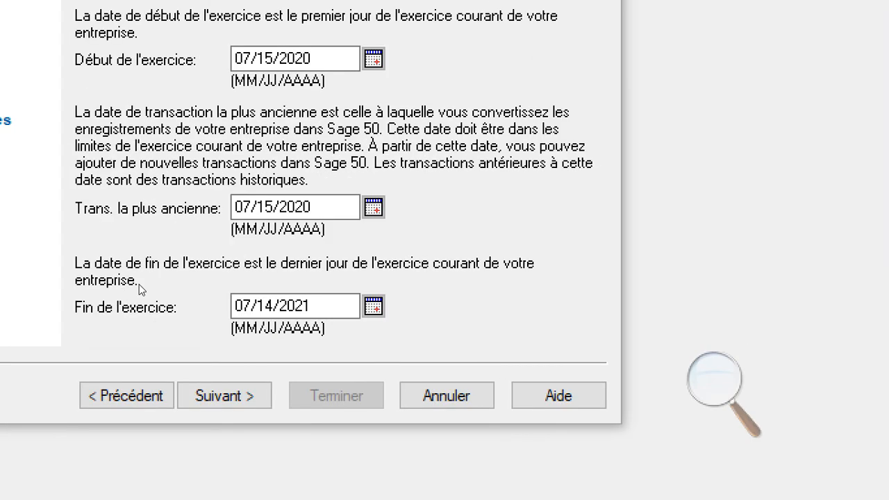
Advance to the Liste de comptes page of the wizard
{"action": "key", "text": "Return"}
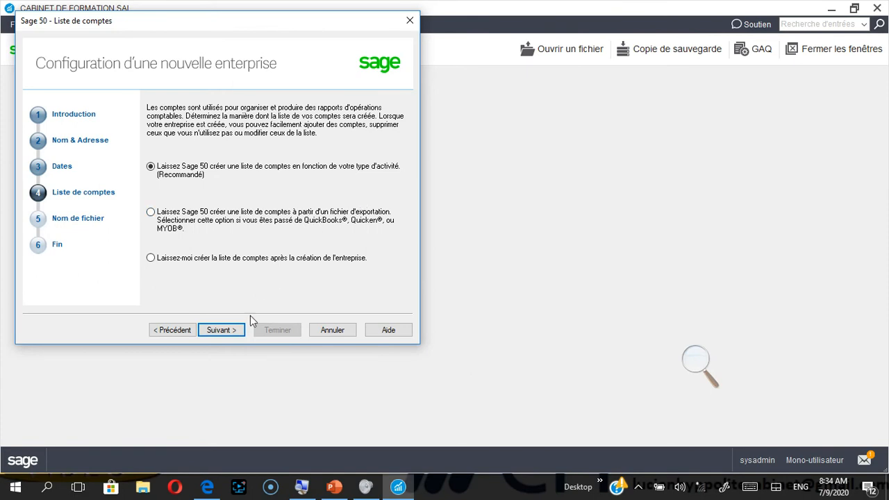
Keep the recommended account list, pick Agence de publicité as business type, and preview its accounts
{"action": "left_click", "coordinate": [231, 330]}
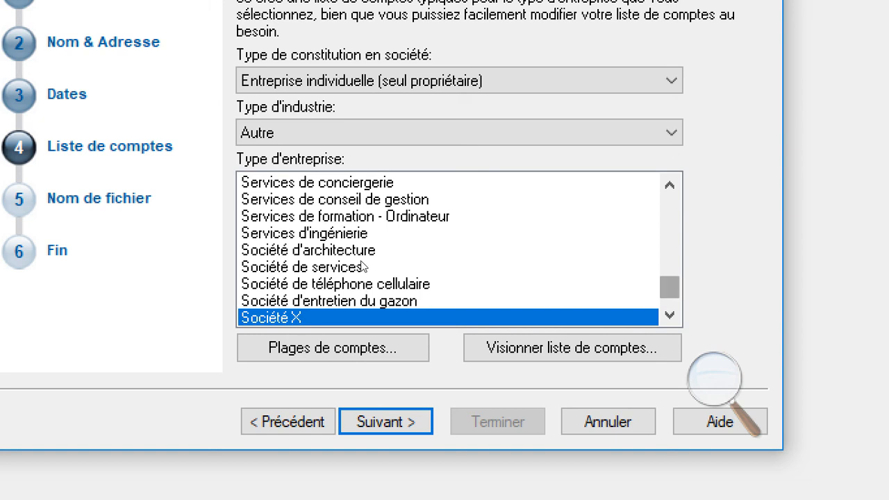
{"action": "scroll", "coordinate": [363, 256], "scroll_direction": "up", "scroll_amount": 4}
{"action": "scroll", "coordinate": [361, 256], "scroll_direction": "up", "scroll_amount": 10}
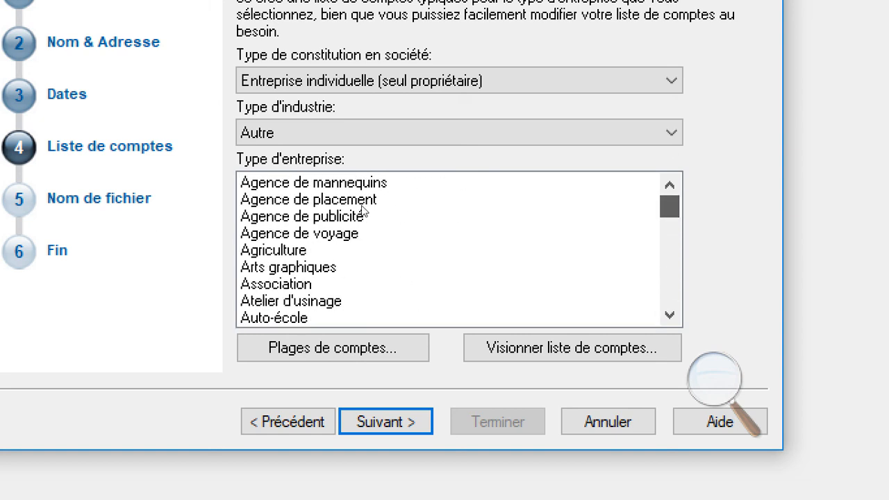
{"action": "scroll", "coordinate": [363, 221], "scroll_direction": "down", "scroll_amount": 2}
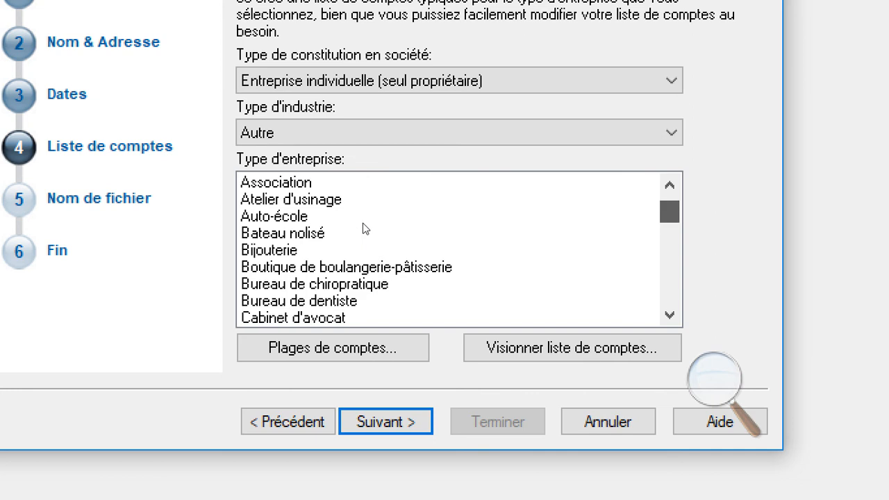
{"action": "scroll", "coordinate": [365, 230], "scroll_direction": "down", "scroll_amount": 2}
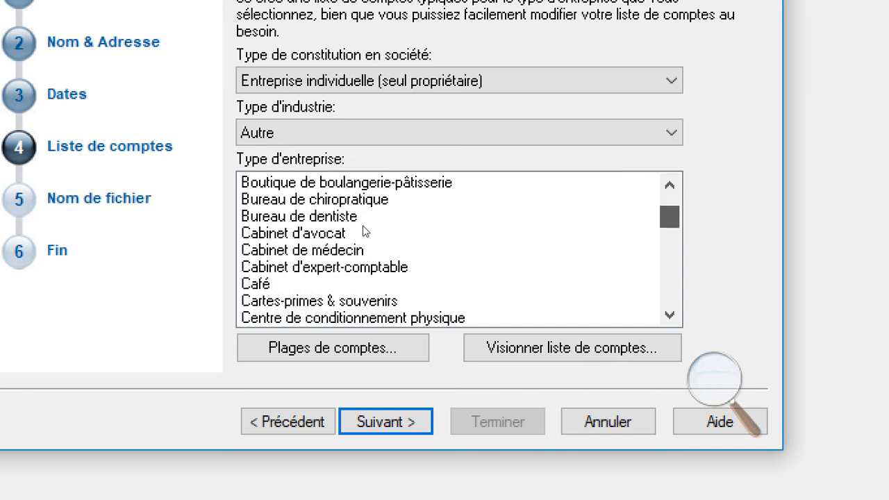
{"action": "scroll", "coordinate": [366, 233], "scroll_direction": "down", "scroll_amount": 1}
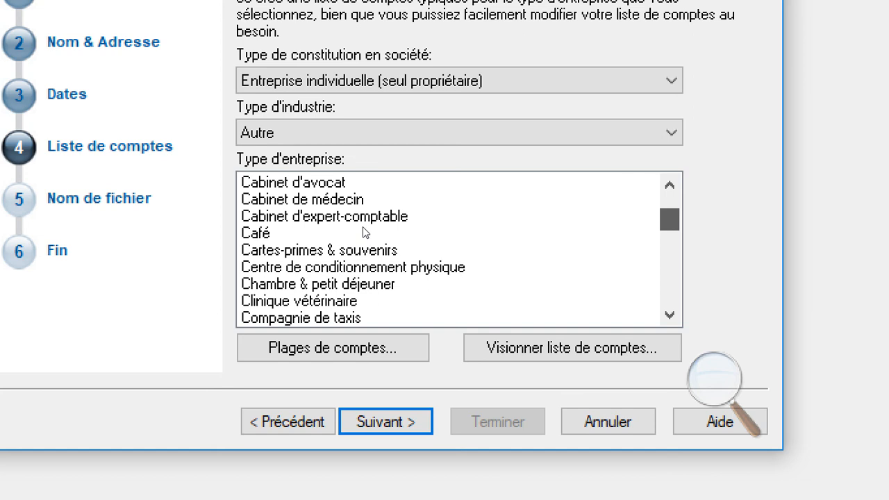
{"action": "scroll", "coordinate": [363, 226], "scroll_direction": "up", "scroll_amount": 1}
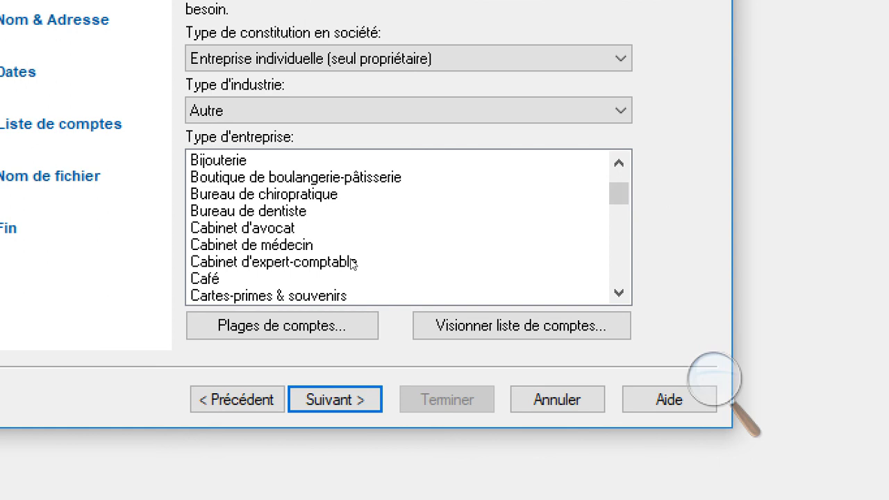
{"action": "scroll", "coordinate": [367, 228], "scroll_direction": "up", "scroll_amount": 3}
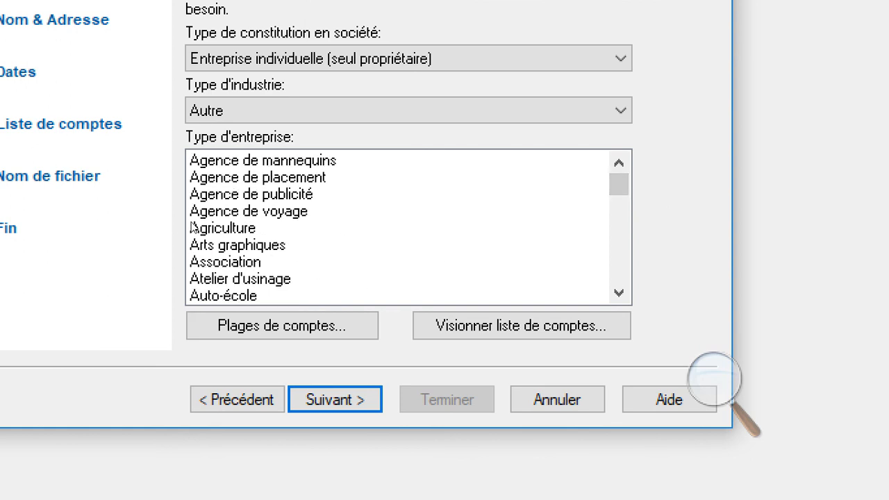
{"action": "left_click", "coordinate": [252, 194]}
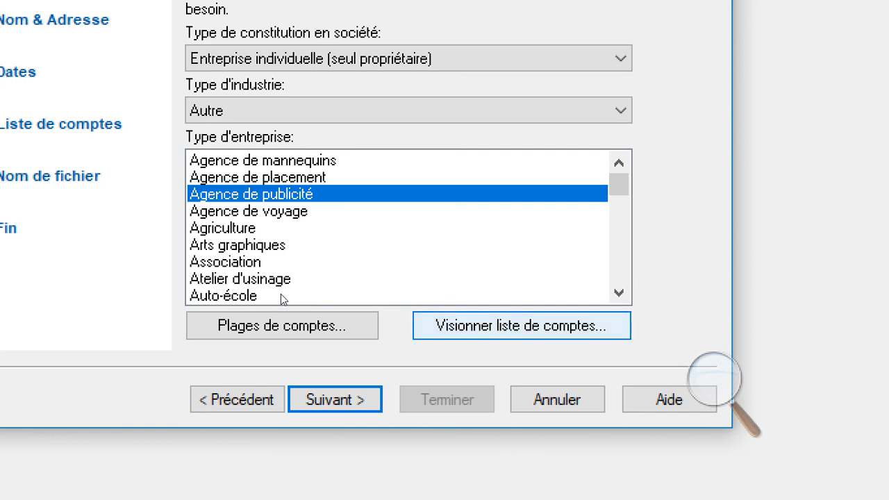
{"action": "key", "text": "Return"}
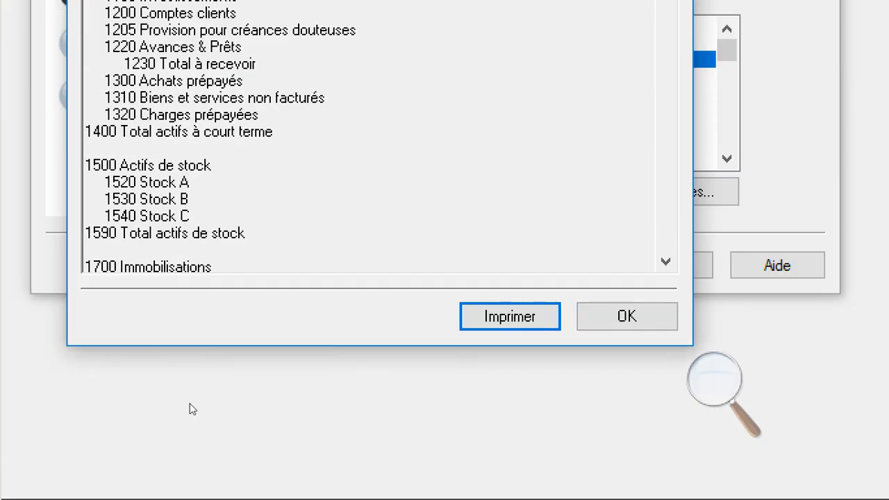
Close the Liste de comptes preview with OK and continue to the Nom de fichier step
{"action": "key", "text": "Tab"}
{"action": "key", "text": "Return"}
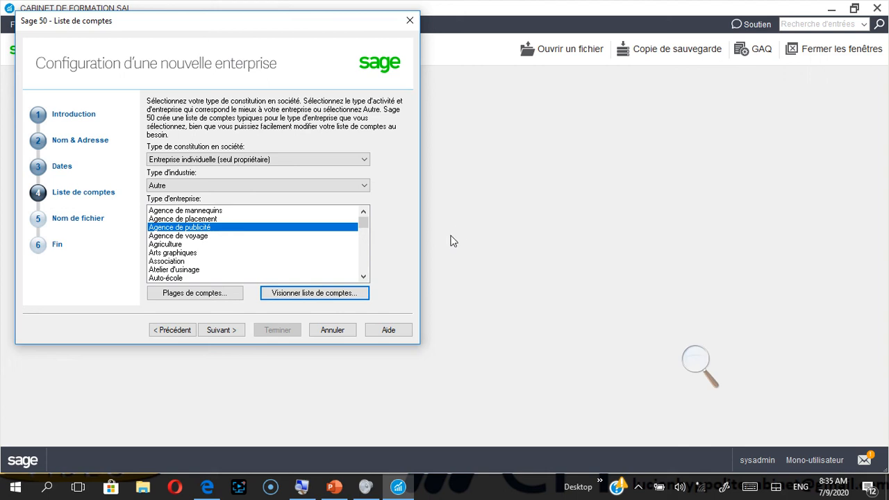
{"action": "left_click", "coordinate": [221, 330]}
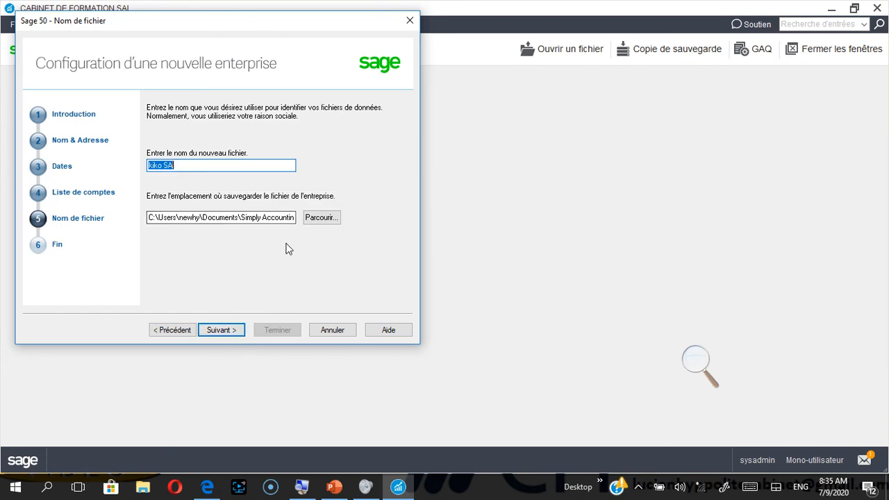
Accept 'kiko SA' as the file name and click Terminer to create the company
{"action": "left_click", "coordinate": [226, 330]}
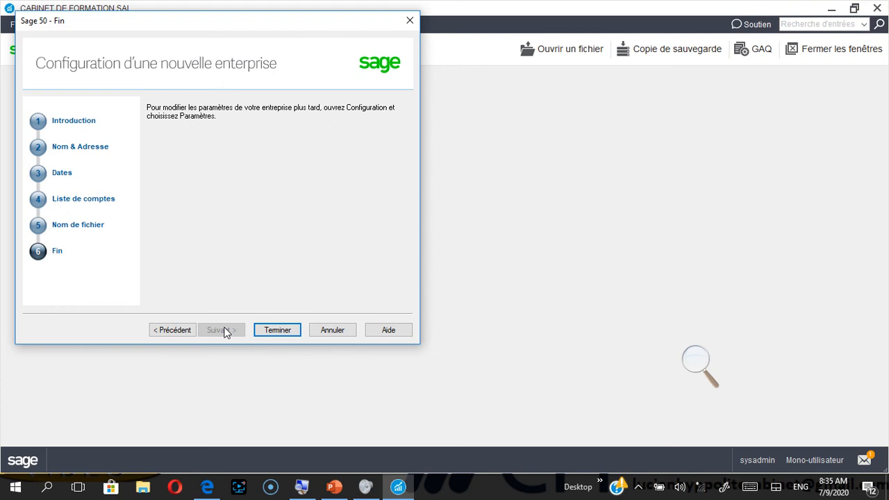
{"action": "left_click", "coordinate": [277, 331]}
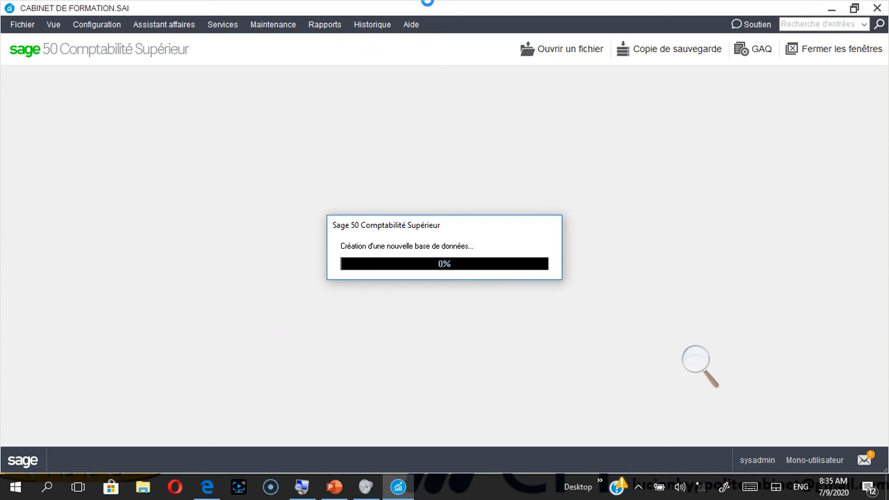
Wait for the kiko SA database creation to finish, dismissing an accidentally opened start menu
{"action": "mouse_move", "coordinate": [401, 4]}
{"action": "left_click", "coordinate": [356, 28]}
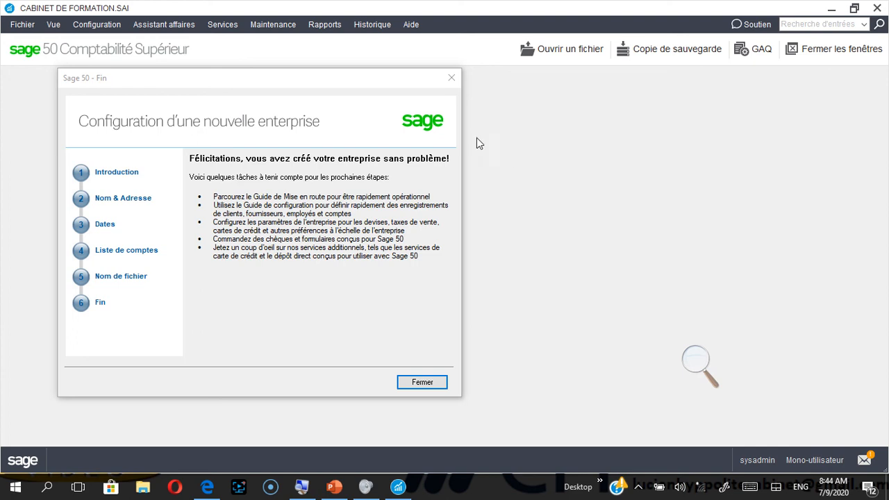
{"action": "key", "text": "super+plus"}
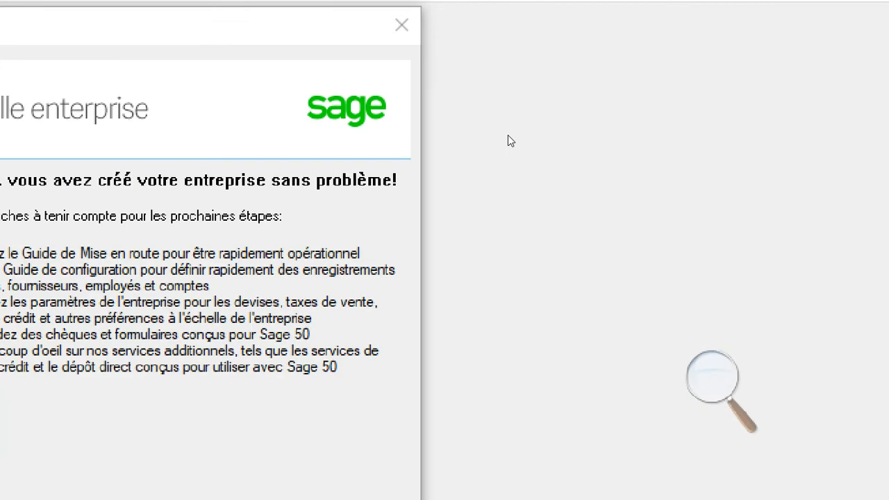
{"action": "key", "text": "super"}
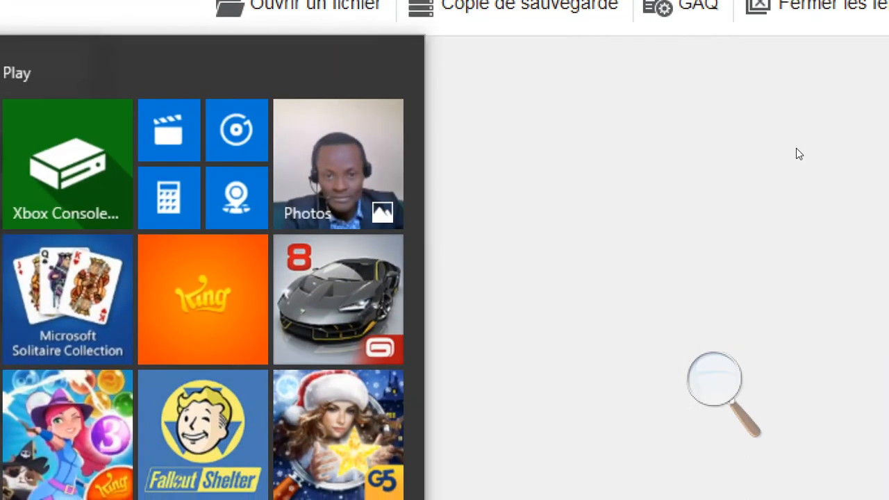
{"action": "left_click", "coordinate": [796, 148]}
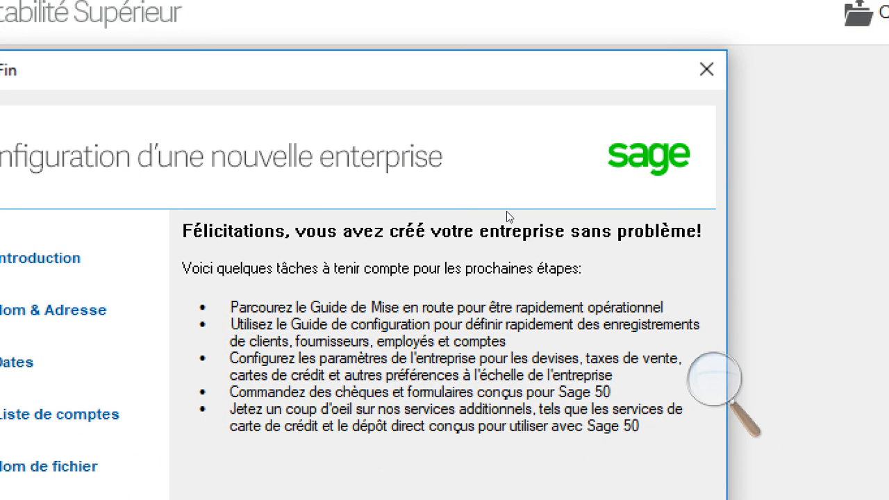
{"action": "key", "text": "super+minus"}
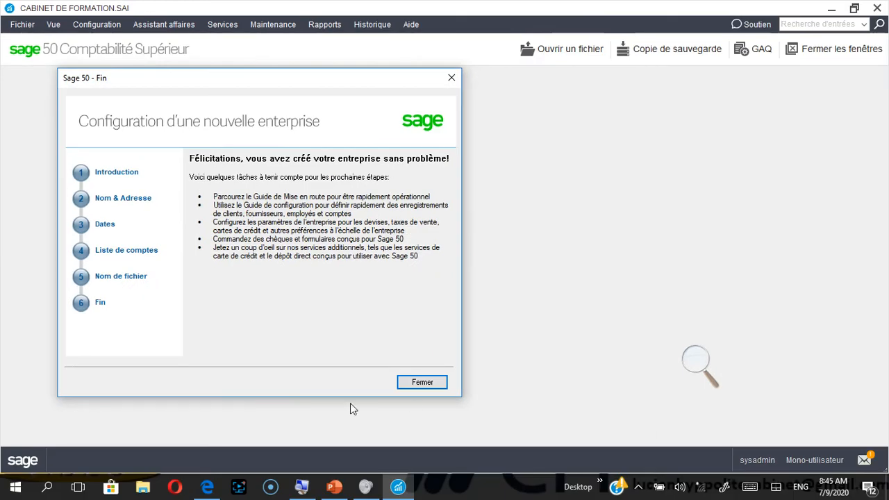
Close the Fin confirmation and the Bienvenue à Sage 50 window to reach kiko SA's Clients & ventes page
{"action": "left_click", "coordinate": [426, 383]}
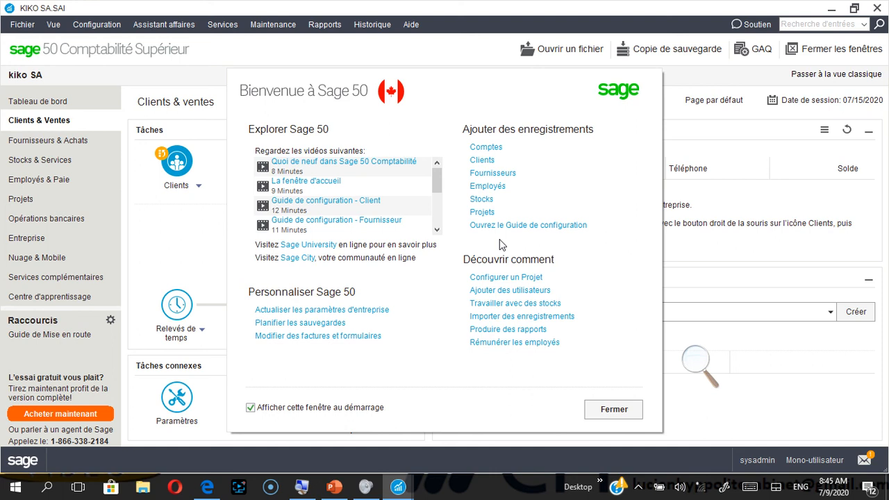
{"action": "left_click", "coordinate": [628, 411]}
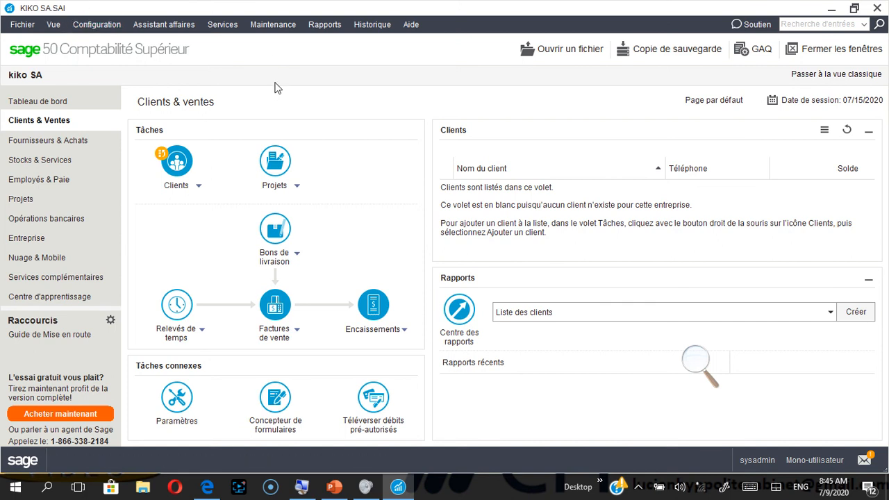
{"action": "mouse_move", "coordinate": [396, 3]}
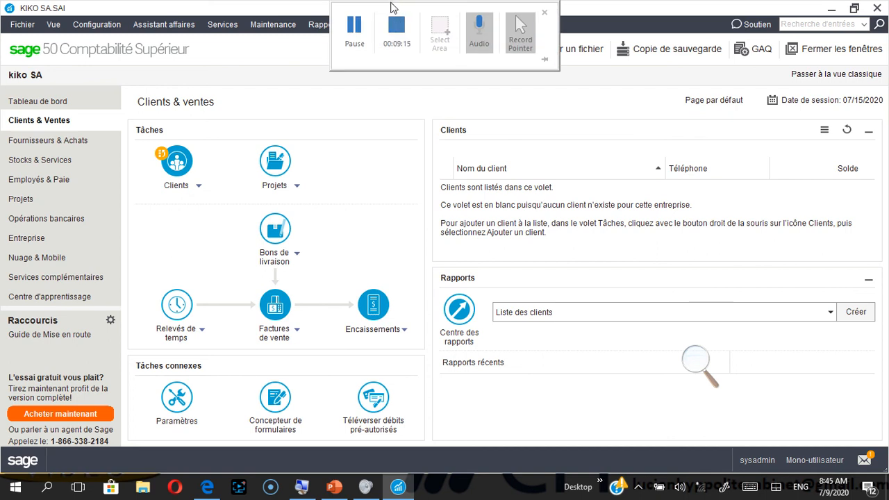